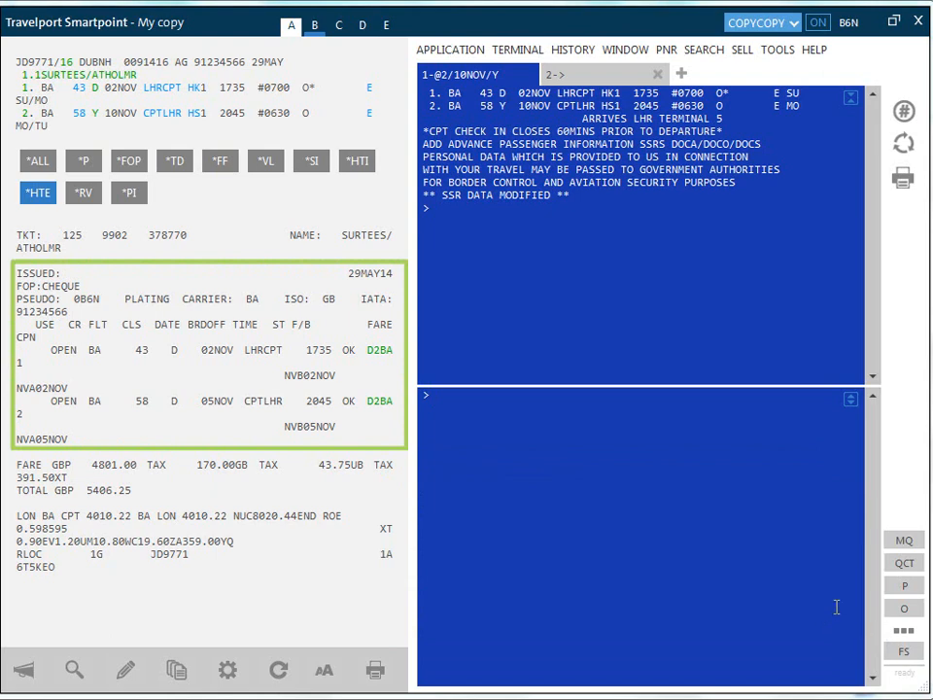
Reprice the ticket exchange with Rapid Reprice as best buy in same cabin, collecting the change fee as EMD-S.
{"action": "left_click", "coordinate": [774, 51]}
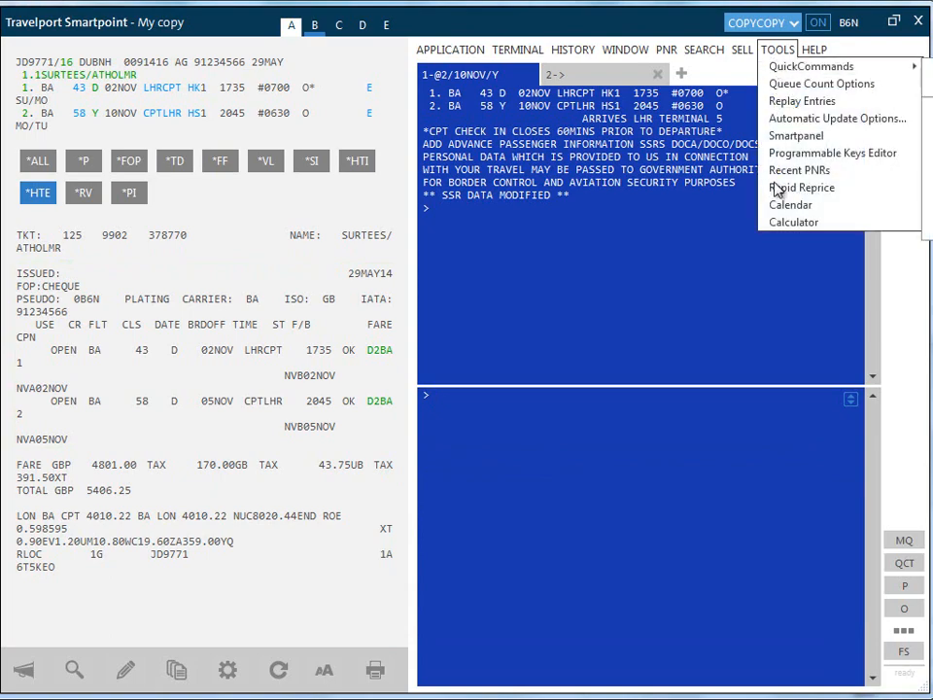
{"action": "left_click", "coordinate": [778, 188]}
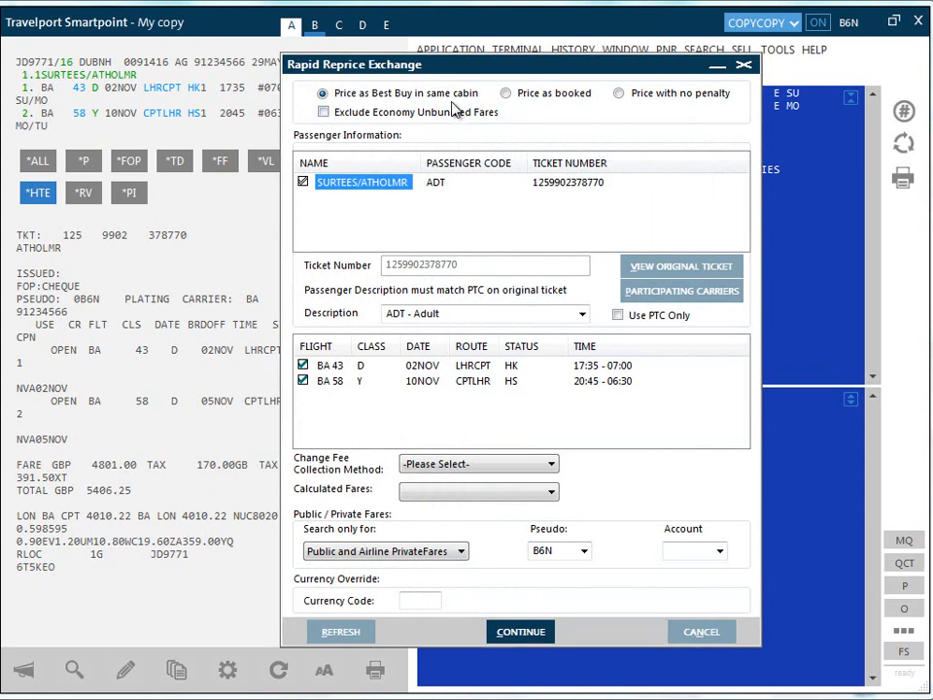
{"action": "left_click", "coordinate": [546, 466]}
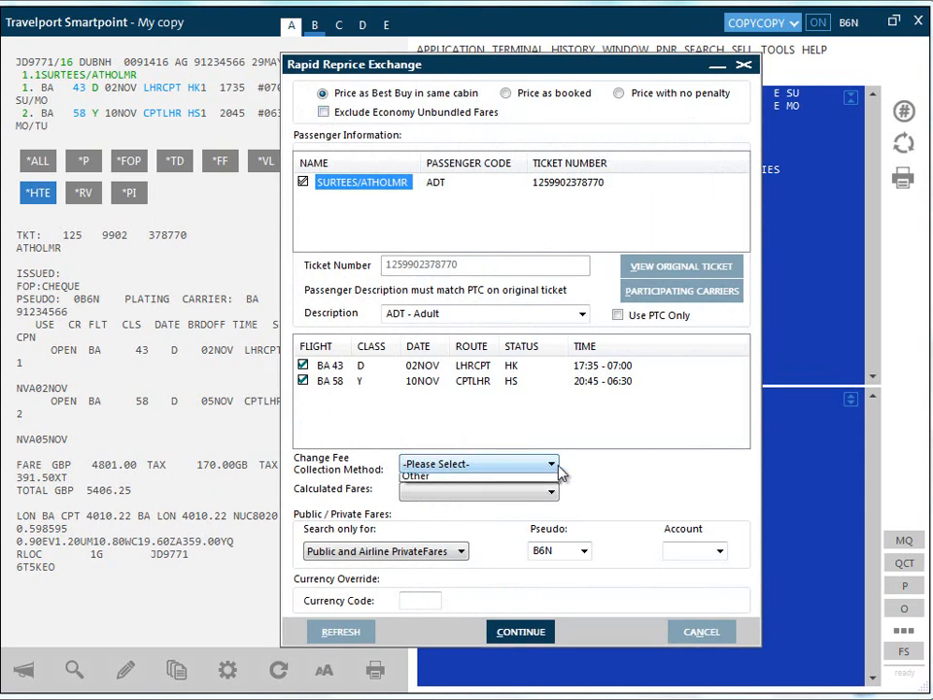
{"action": "left_click", "coordinate": [523, 505]}
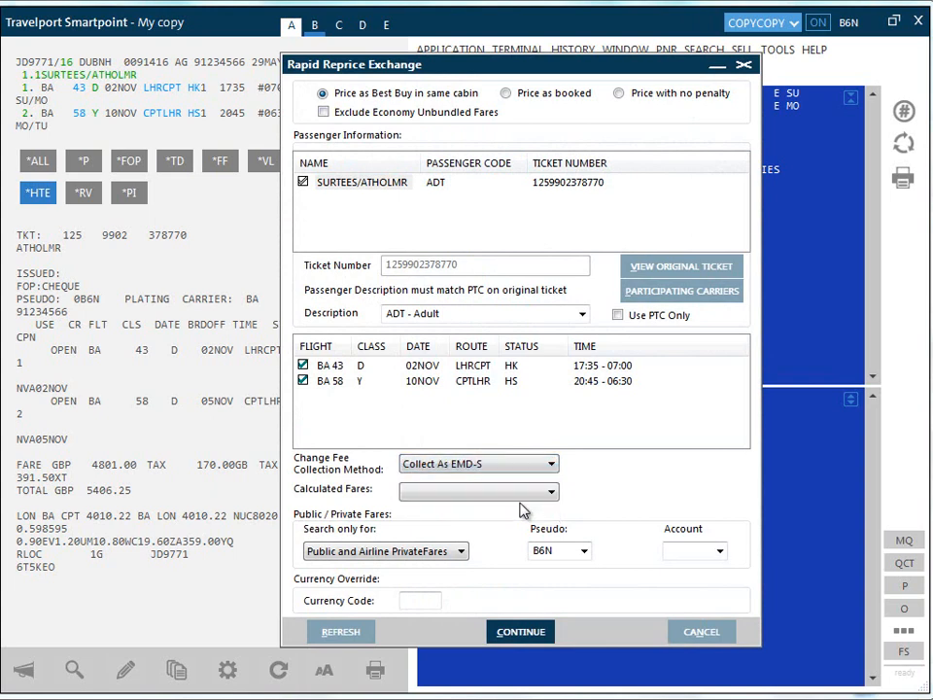
{"action": "left_click", "coordinate": [521, 632]}
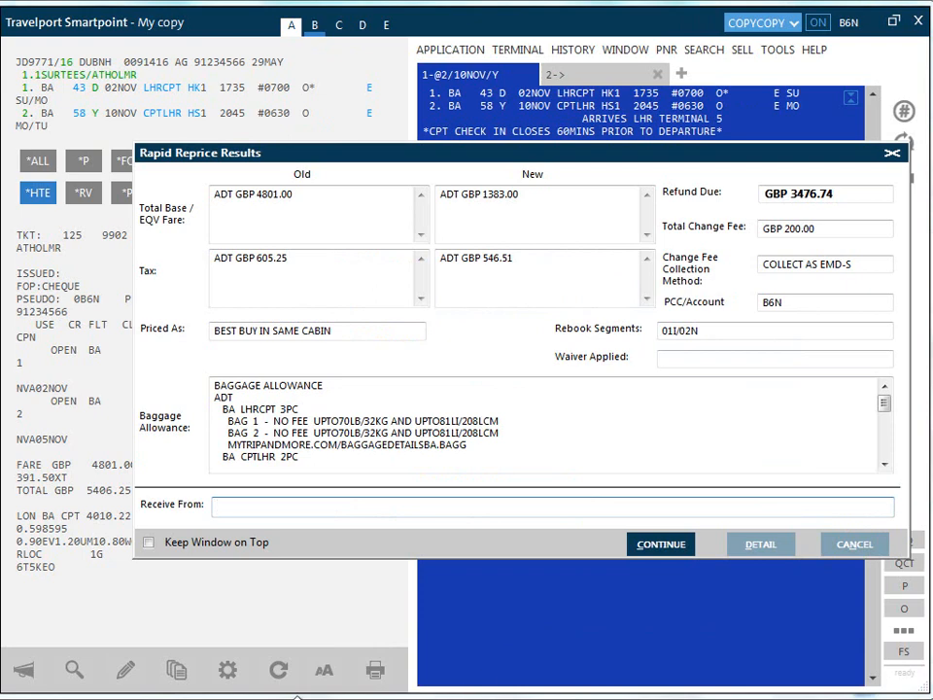
Review the rebook segments, the per-passenger repricing details and the tax breakdown of the old and new tickets.
{"action": "left_click", "coordinate": [690, 333]}
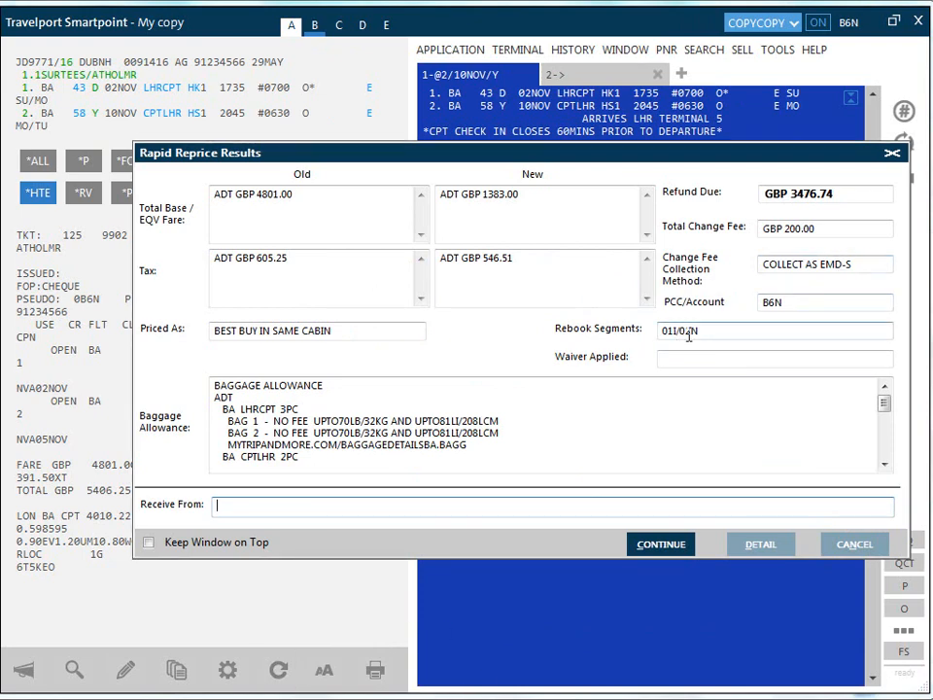
{"action": "left_click", "coordinate": [761, 544]}
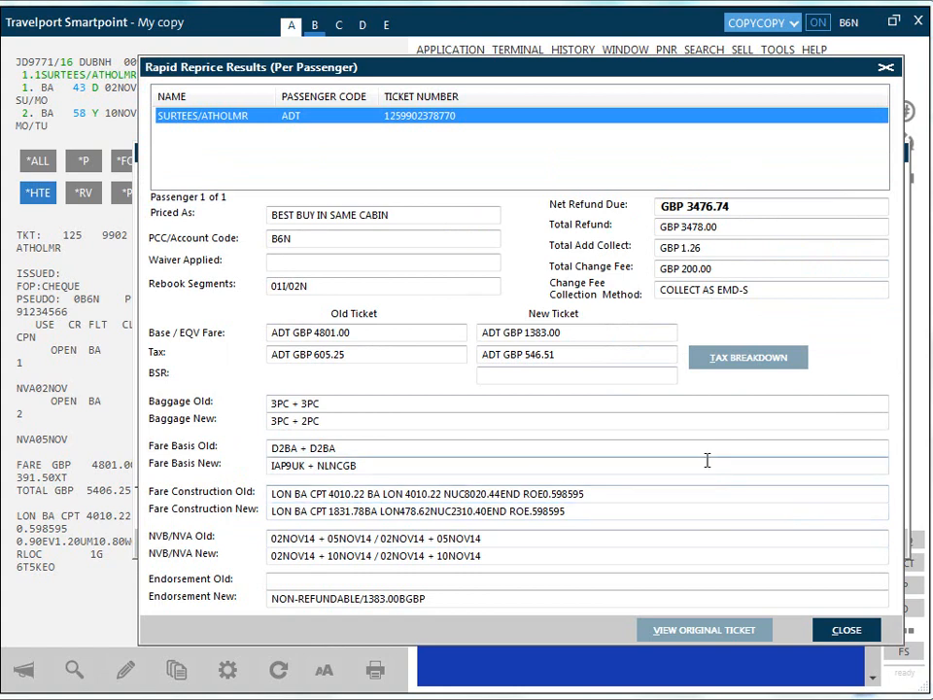
{"action": "left_click", "coordinate": [727, 364]}
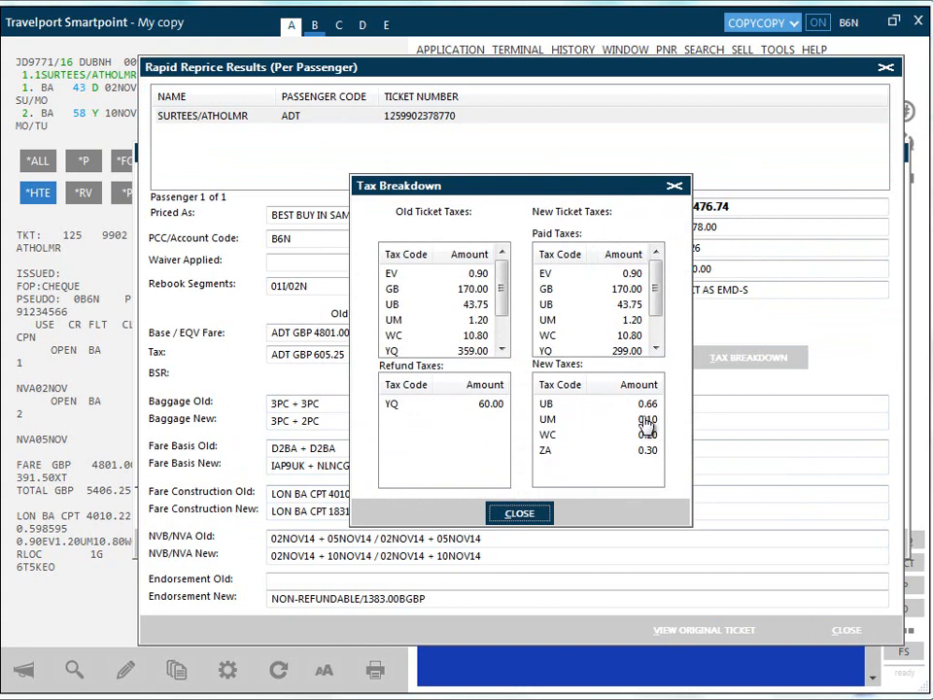
{"action": "left_click", "coordinate": [520, 513]}
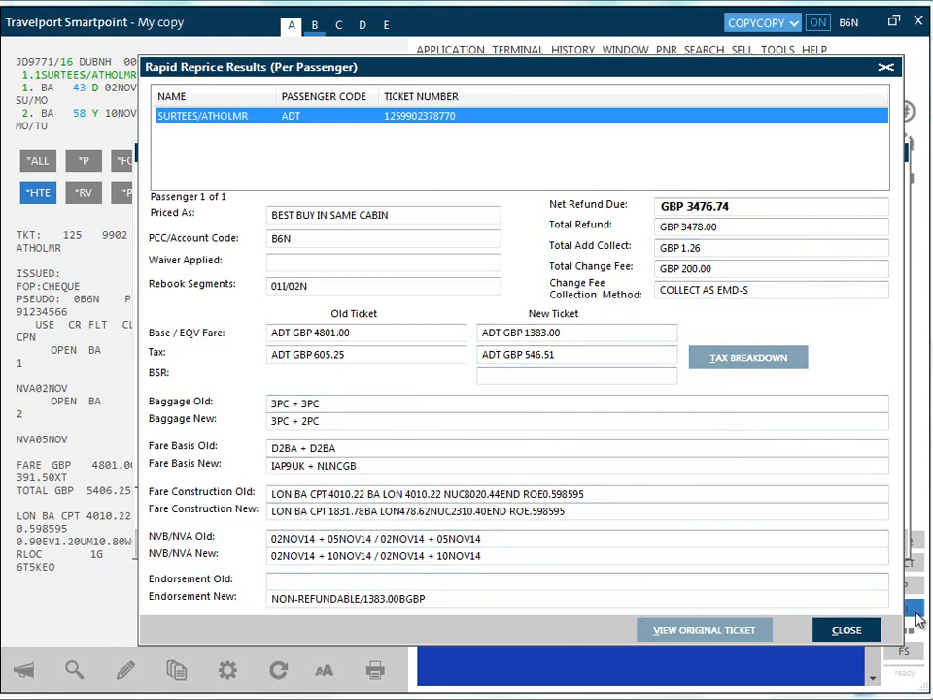
{"action": "left_click", "coordinate": [845, 629]}
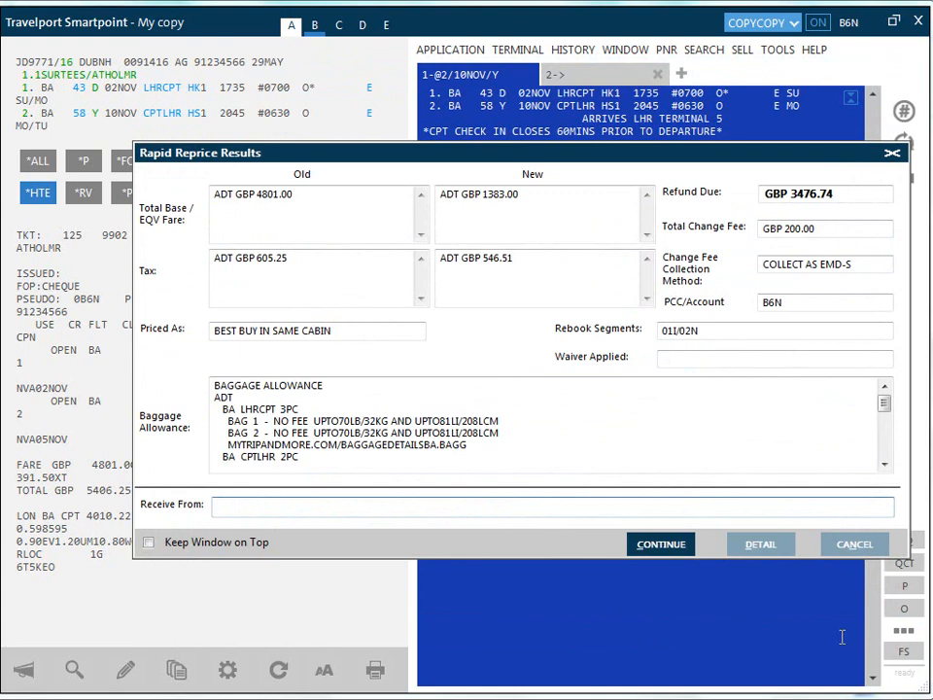
Enter the requester's name as Receive From, accept the refundable balance warning, and agree to rebook the segments and store the fares.
{"action": "type", "text": "JO"}
{"action": "left_click", "coordinate": [680, 551]}
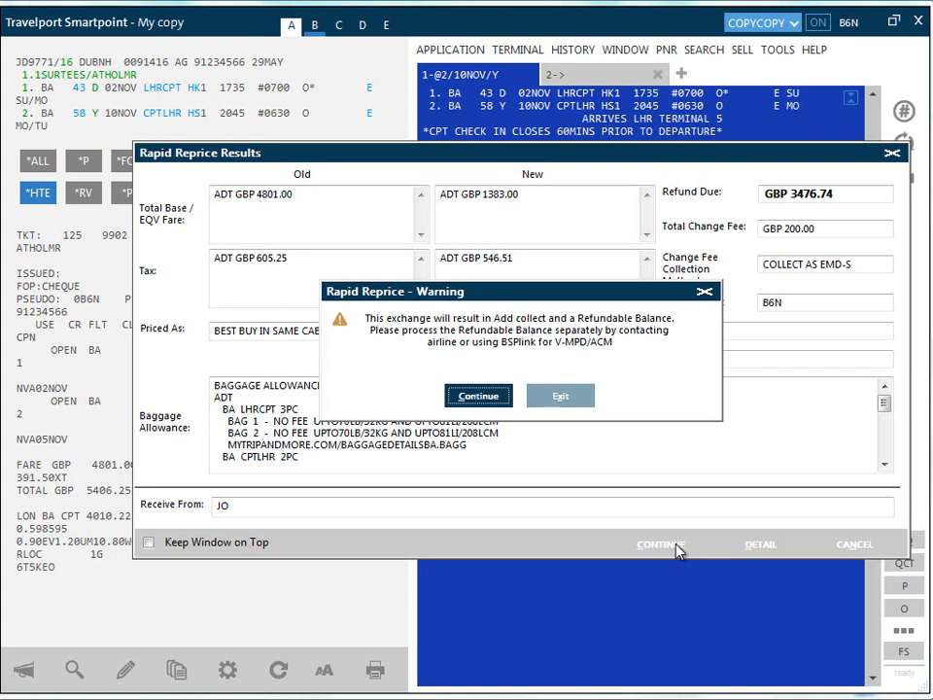
{"action": "left_click", "coordinate": [482, 398]}
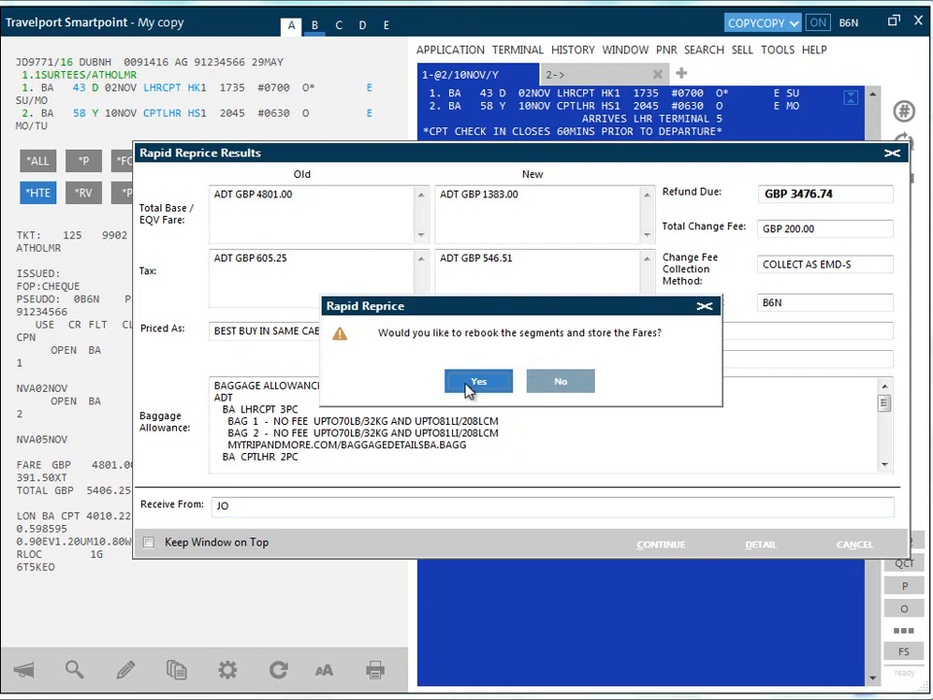
{"action": "left_click", "coordinate": [473, 386]}
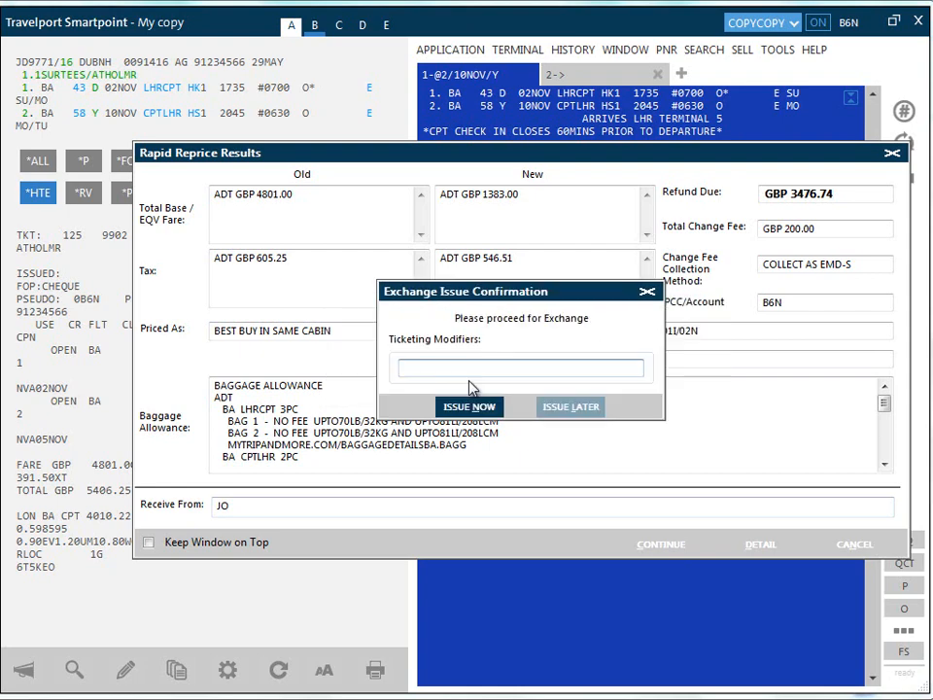
Issue the exchange ticket now without ticketing modifiers, collecting the GBP 1.26 additional amount in cash, and acknowledge the refund and ticketing notices.
{"action": "left_click", "coordinate": [461, 407]}
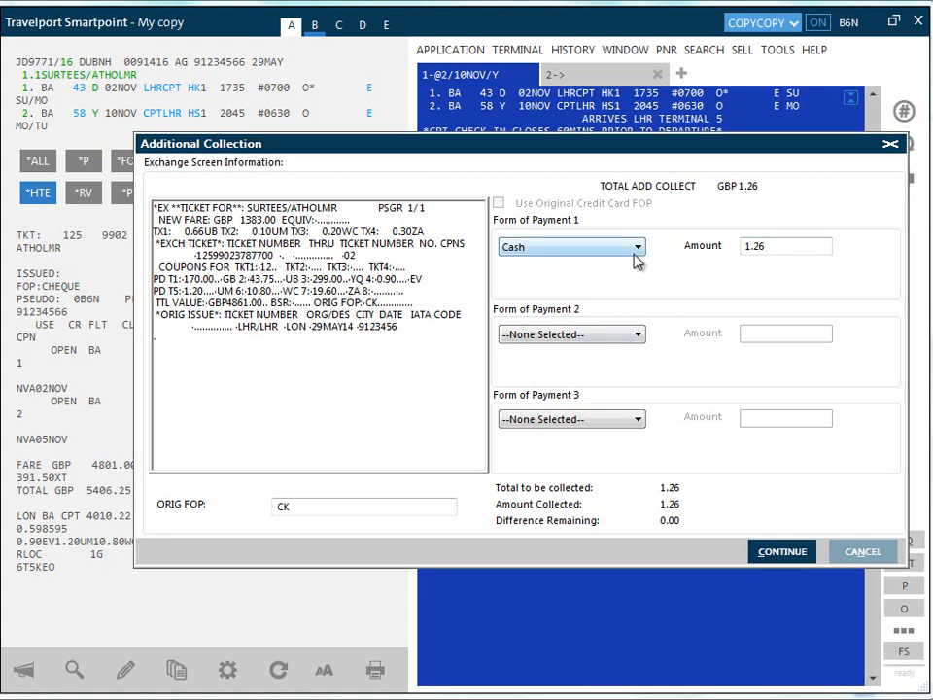
{"action": "left_click", "coordinate": [638, 247]}
{"action": "left_click", "coordinate": [642, 255]}
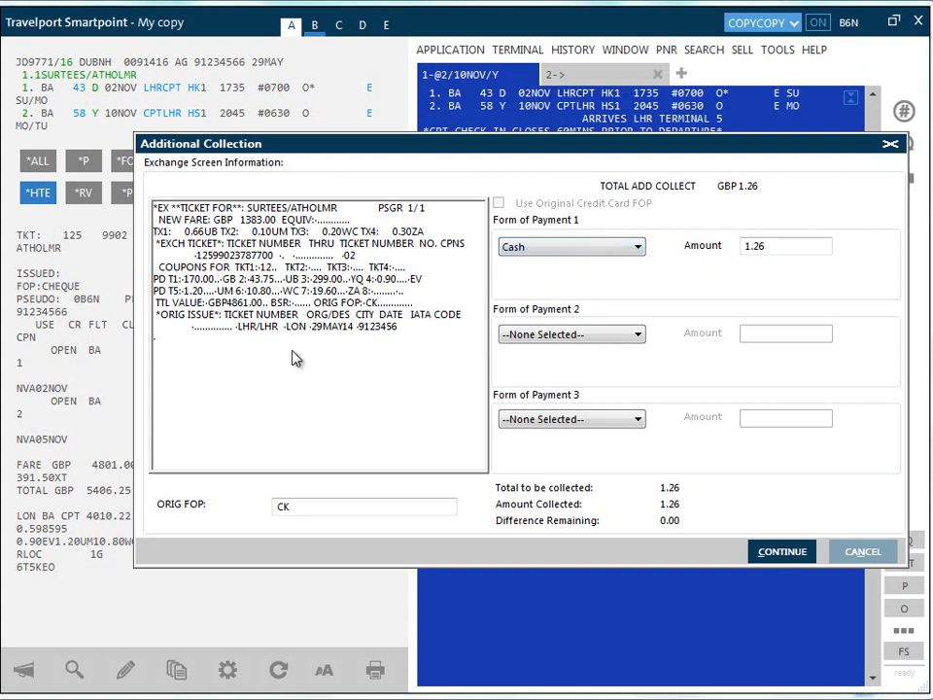
{"action": "left_click", "coordinate": [785, 552]}
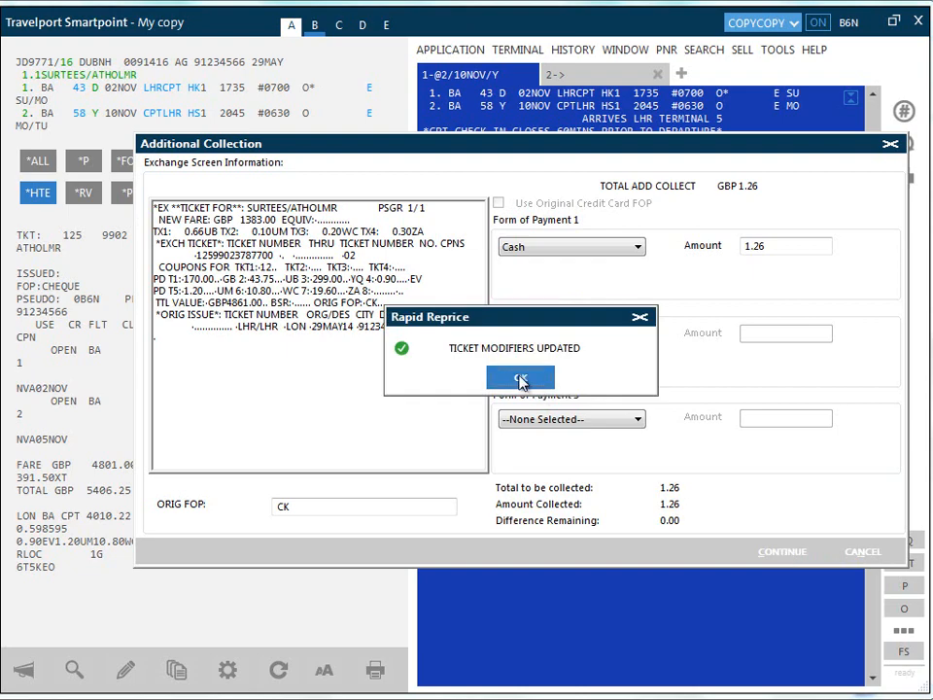
{"action": "left_click", "coordinate": [521, 380]}
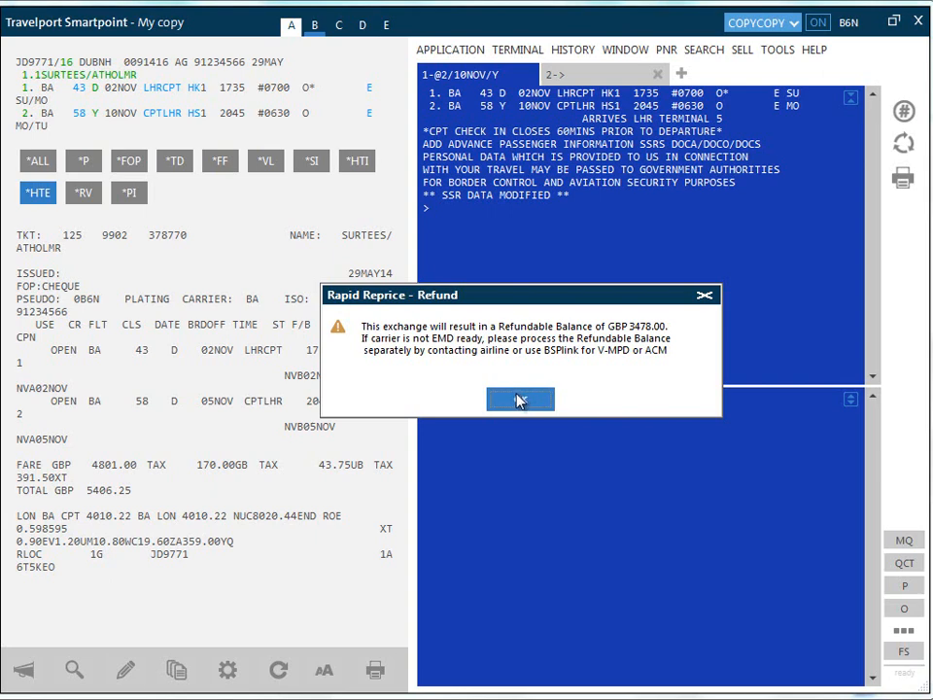
{"action": "left_click", "coordinate": [519, 401]}
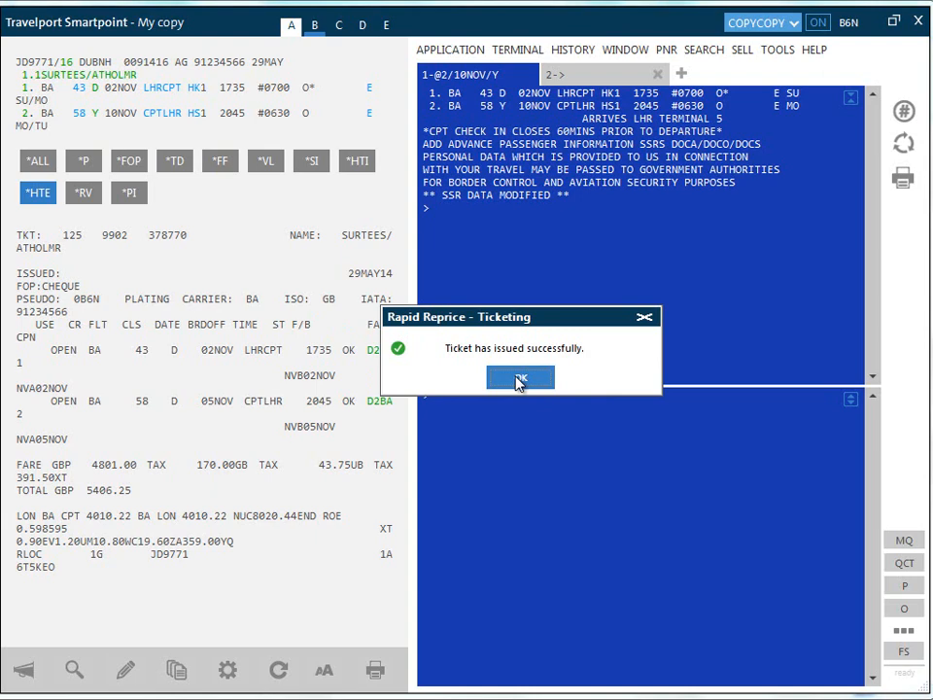
{"action": "left_click", "coordinate": [518, 382]}
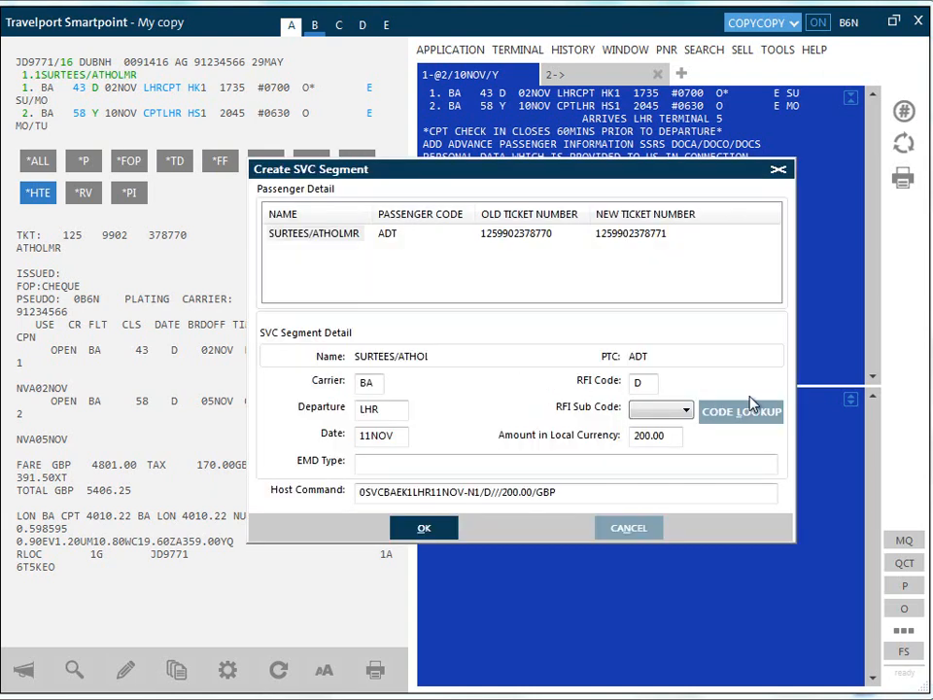
Look up the British Airways change fee code in the EMD fact sheet and create the SVC segment with RFI sub code 992.
{"action": "left_click", "coordinate": [727, 408]}
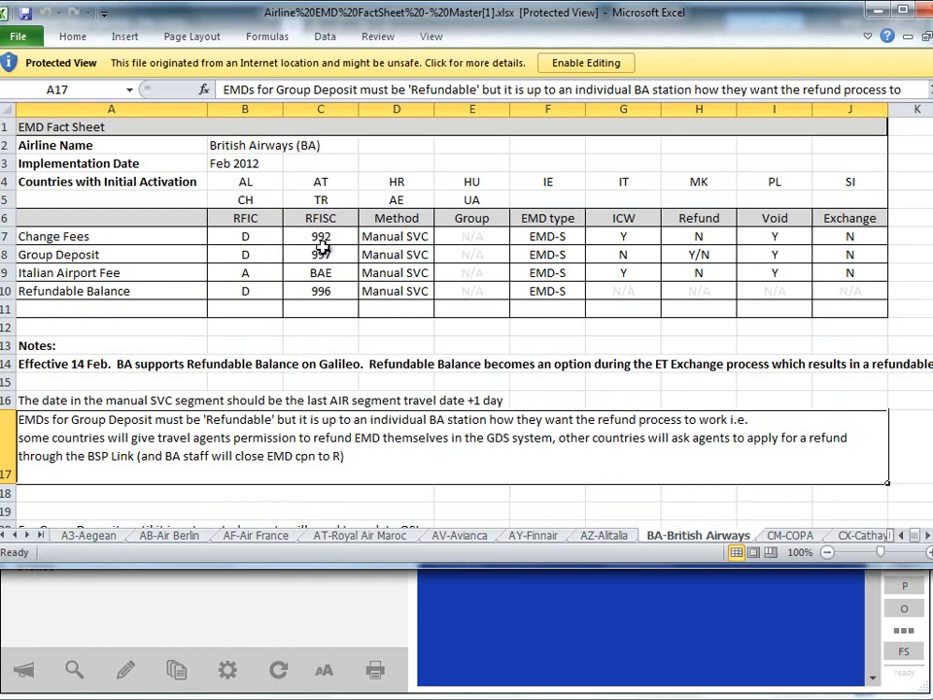
{"action": "key", "text": "alt+Tab"}
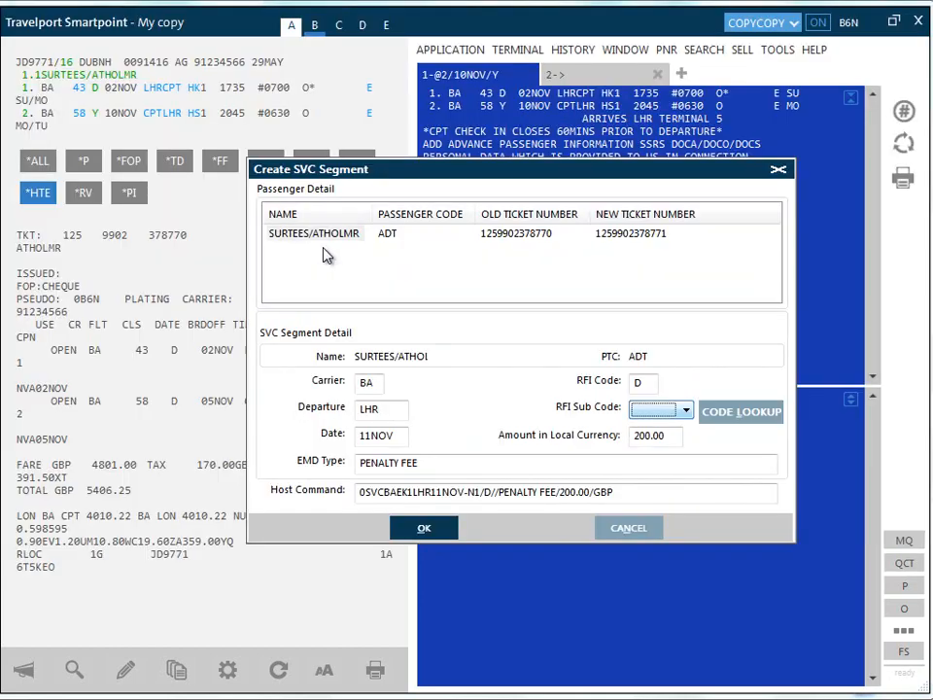
{"action": "left_click", "coordinate": [687, 410]}
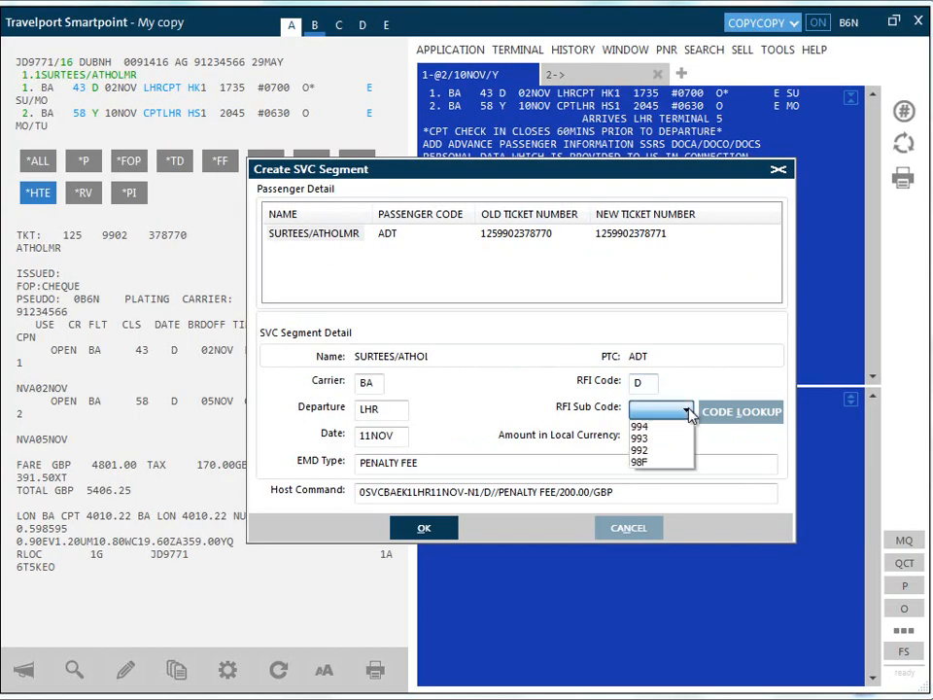
{"action": "left_click", "coordinate": [668, 448]}
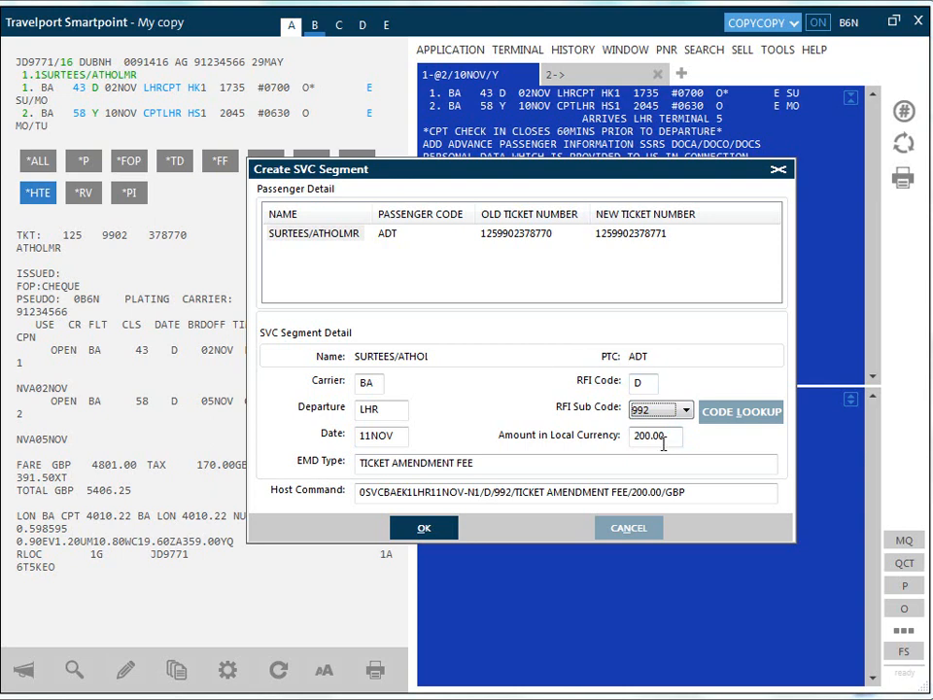
{"action": "left_click", "coordinate": [426, 530]}
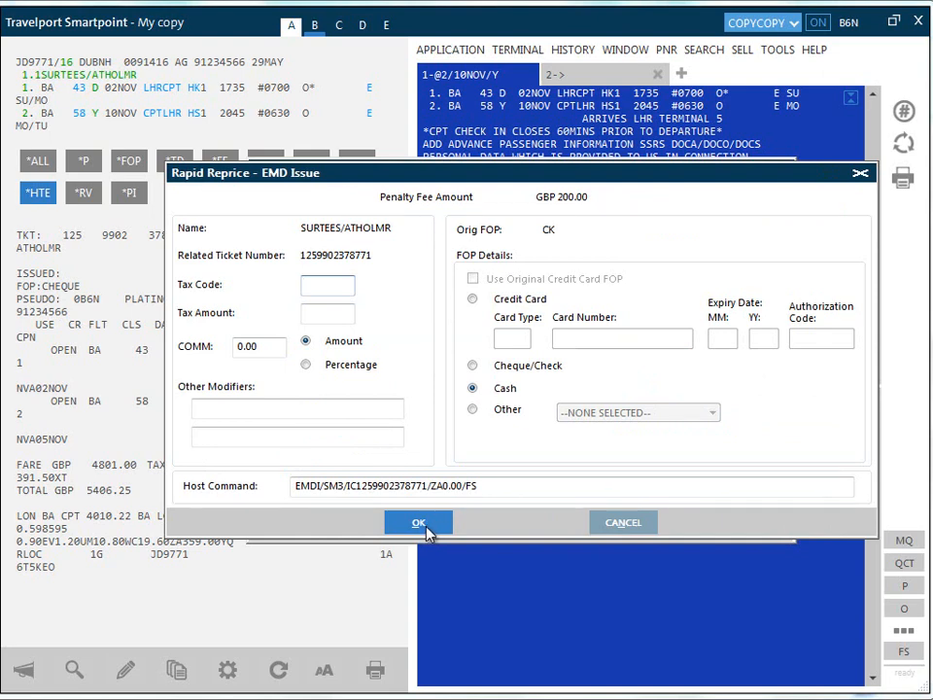
{"action": "left_click", "coordinate": [425, 530]}
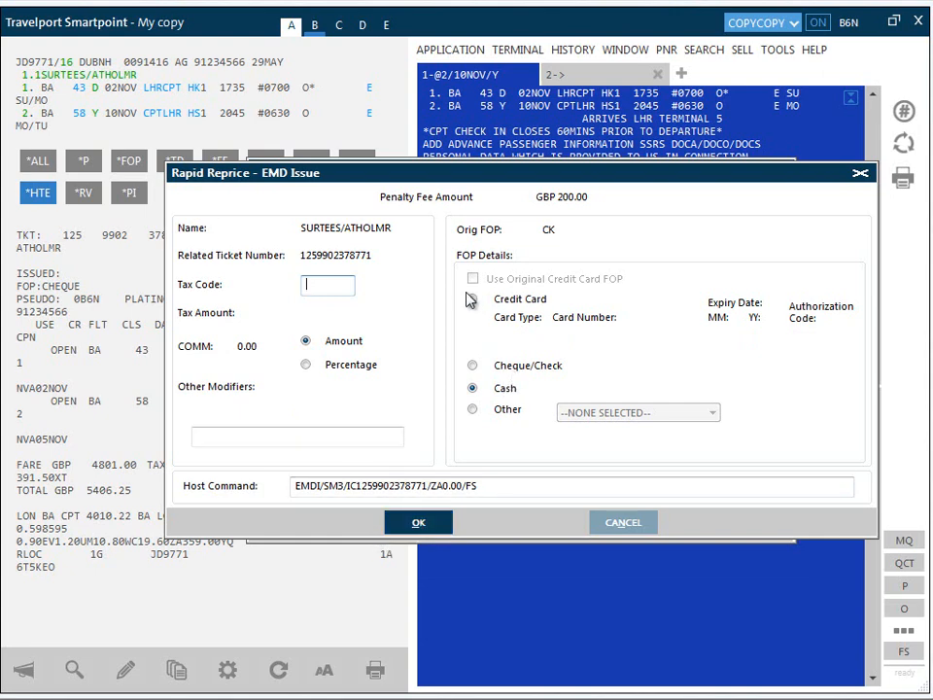
Try the Cheque/Check, Cash and Other forms of payment for the EMD and view the available Other types.
{"action": "left_click", "coordinate": [472, 367]}
{"action": "left_click", "coordinate": [472, 390]}
{"action": "left_click", "coordinate": [473, 411]}
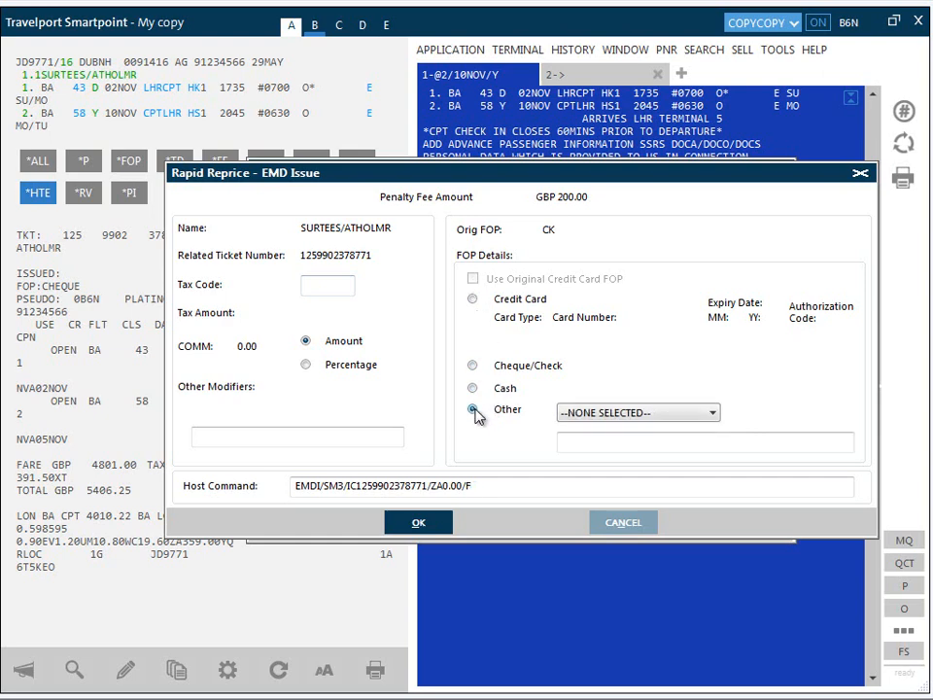
{"action": "left_click", "coordinate": [716, 413]}
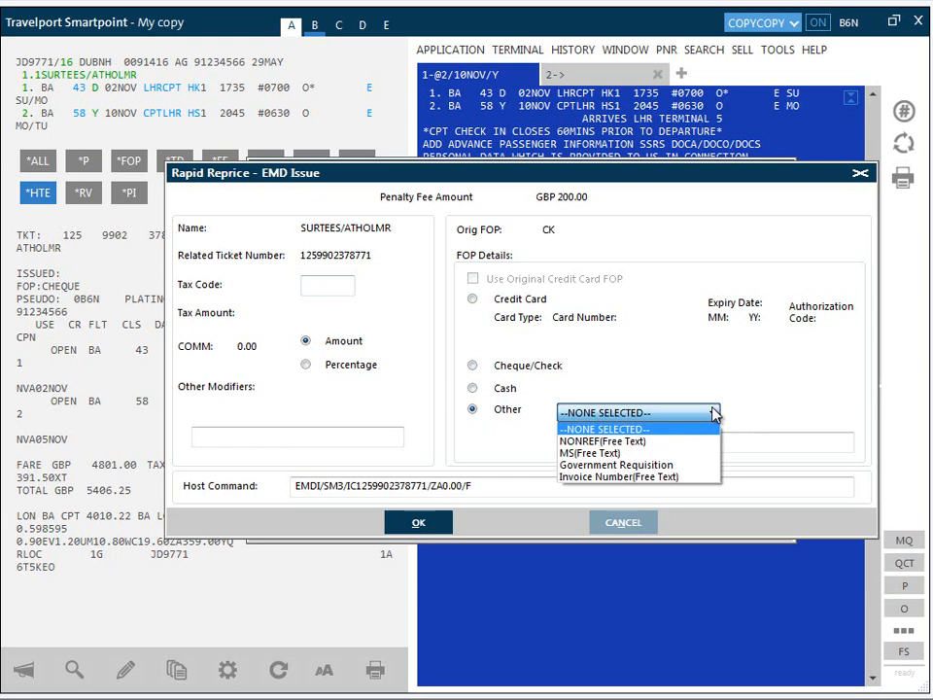
{"action": "left_click", "coordinate": [716, 413]}
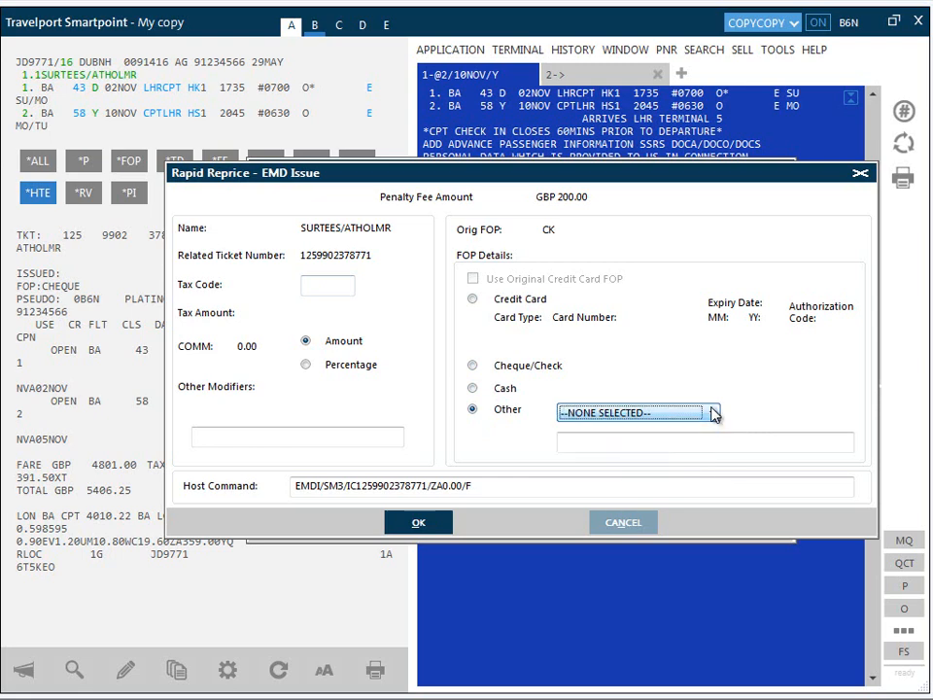
Issue the penalty fee EMD with Cash as the form of payment, and exit the SVC deletion window keeping the segment.
{"action": "left_click", "coordinate": [472, 387]}
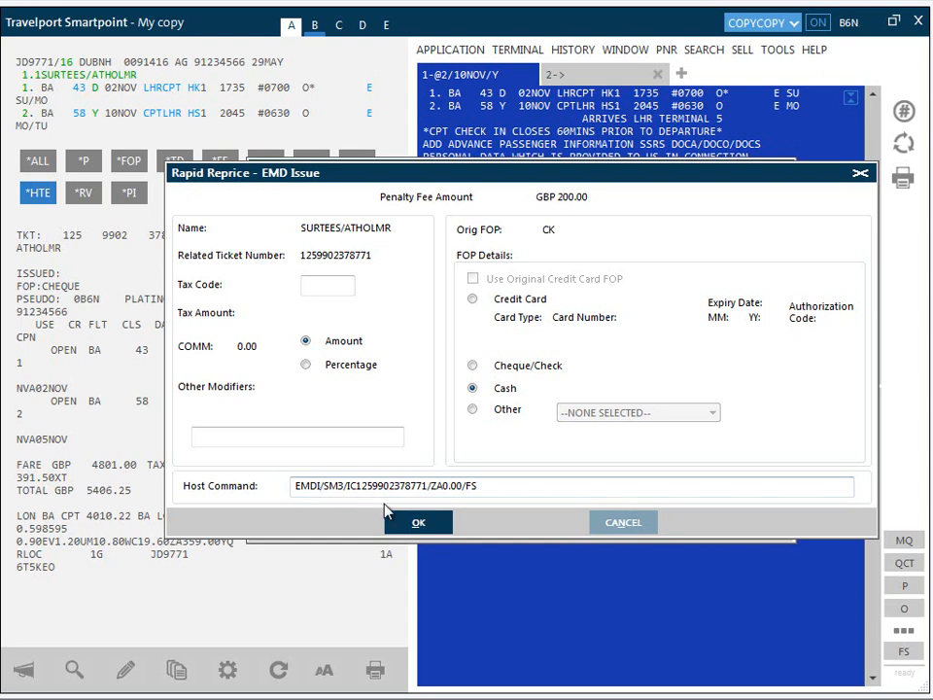
{"action": "left_click", "coordinate": [420, 523]}
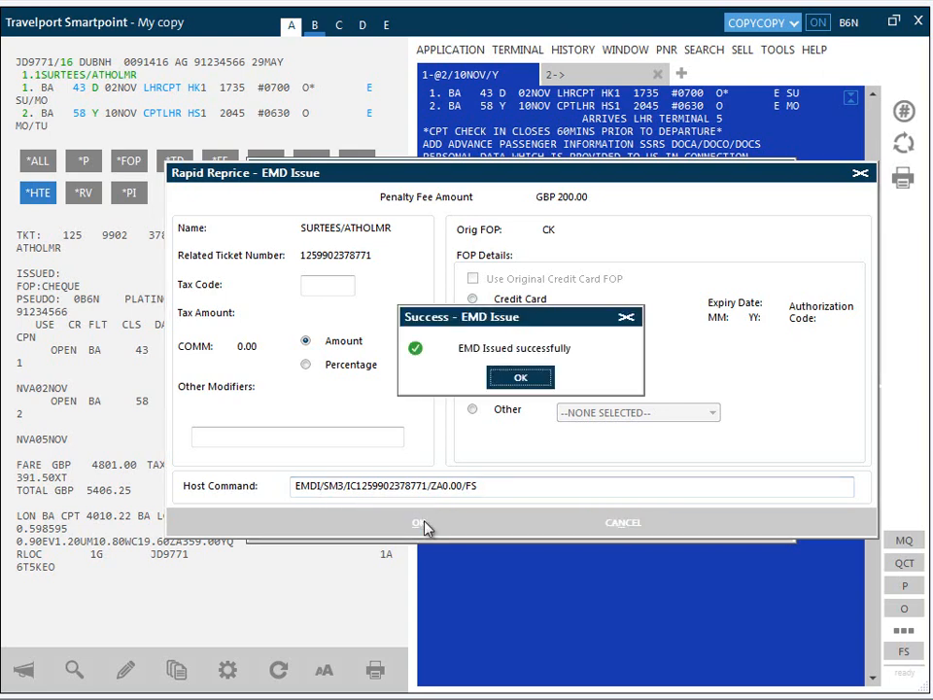
{"action": "left_click", "coordinate": [520, 380]}
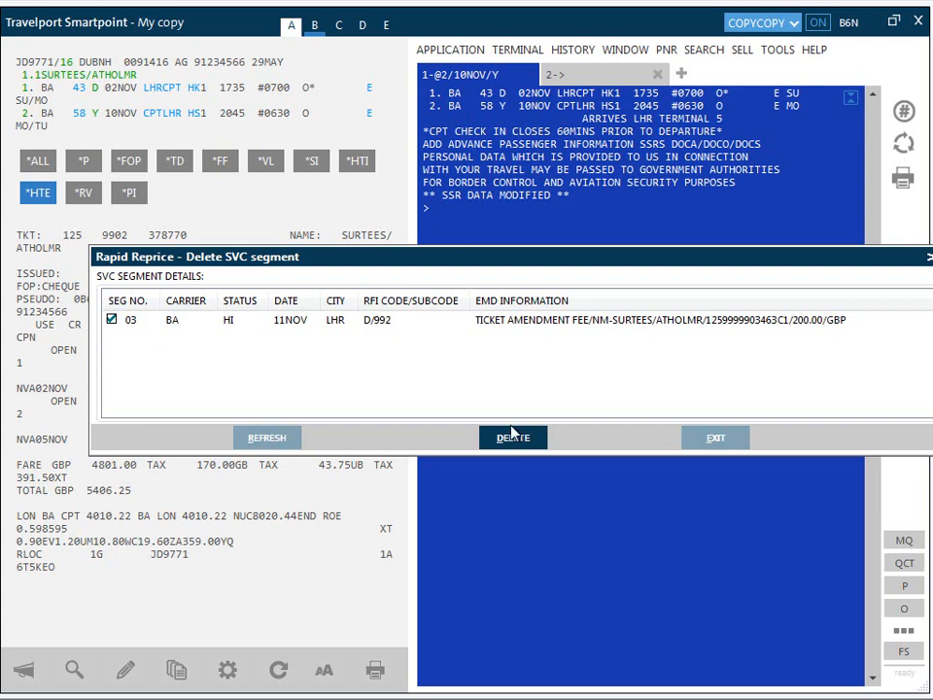
{"action": "left_click", "coordinate": [513, 433]}
{"action": "left_click", "coordinate": [714, 439]}
Redisplay the booking with *R and view its EMD list and invoice remarks.
{"action": "type", "text": "*"}
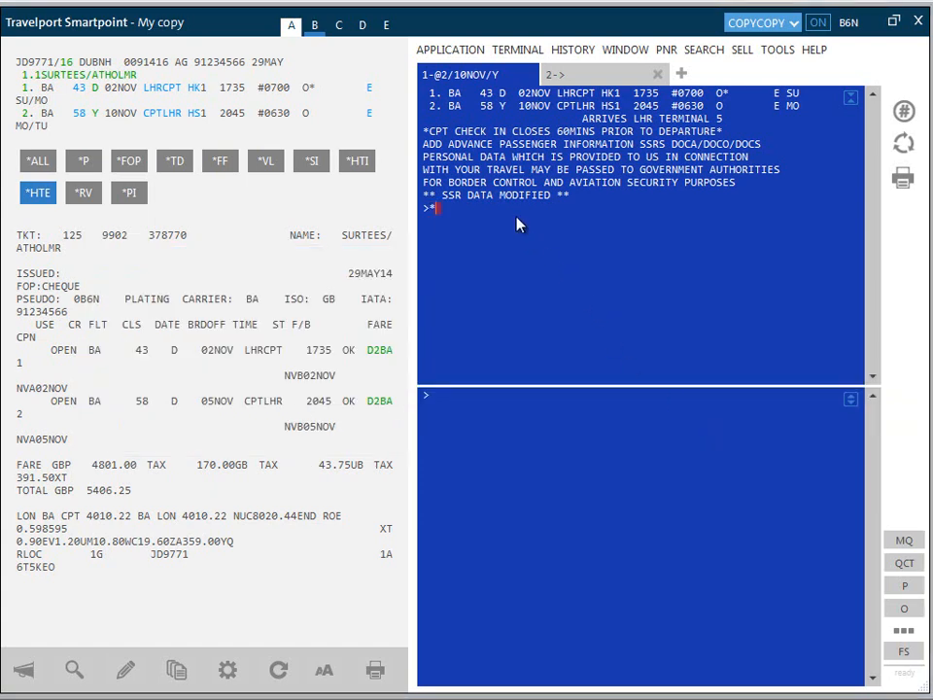
{"action": "type", "text": "R"}
{"action": "key", "text": "Return"}
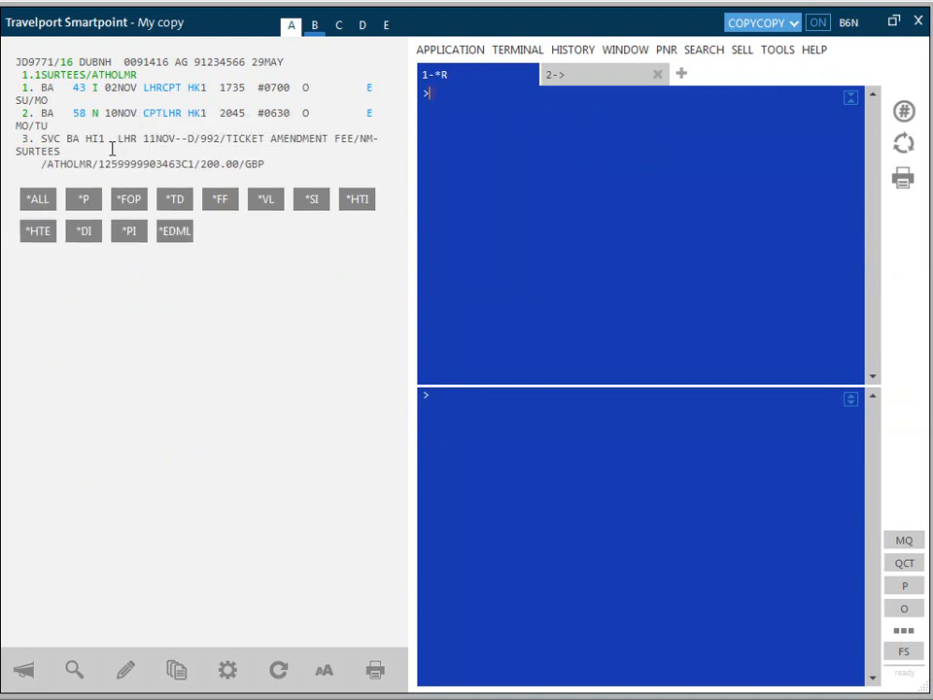
{"action": "left_click", "coordinate": [169, 231]}
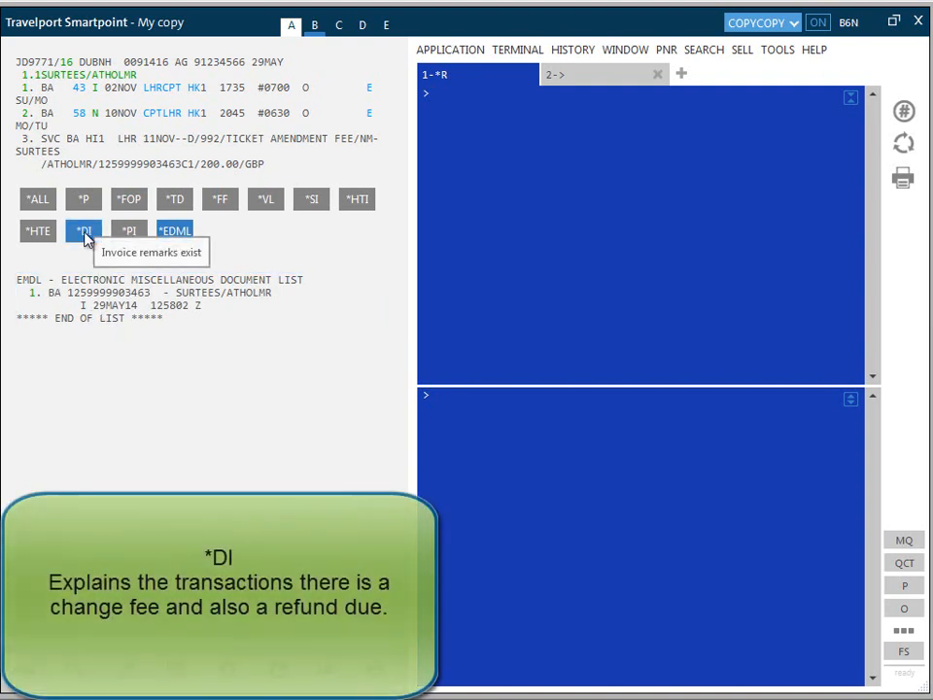
{"action": "left_click", "coordinate": [85, 237]}
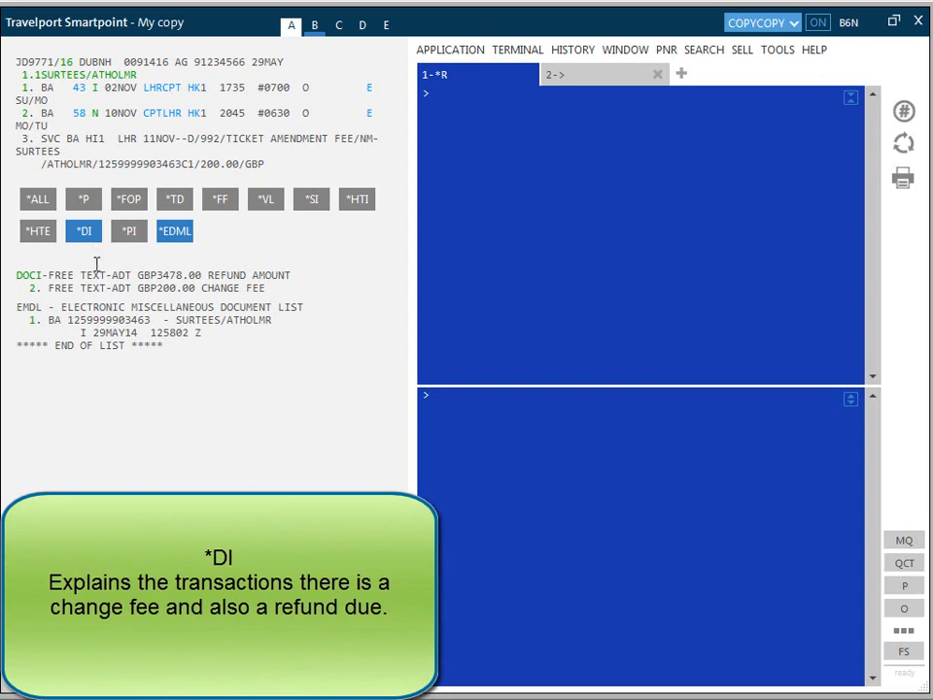